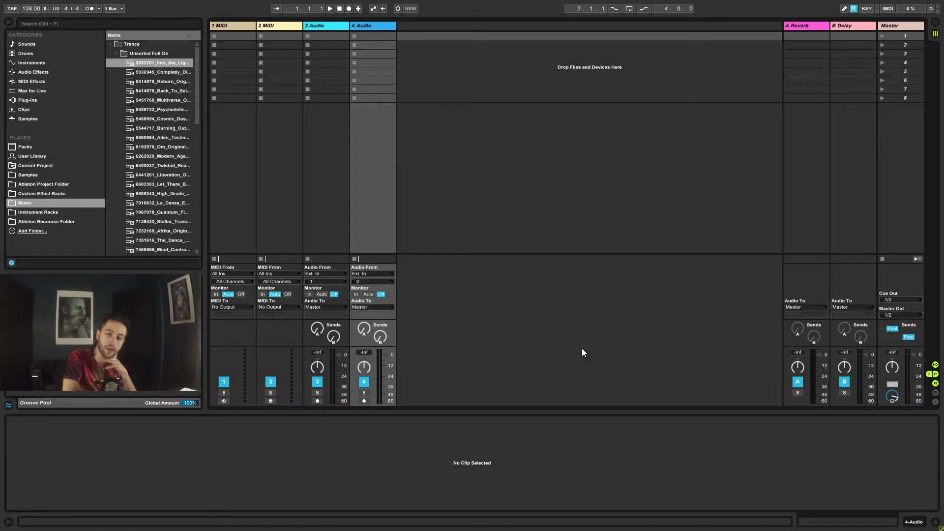
Open Preferences on the Audio page, showing the ASIO driver with the Voicemeeter Virtual ASIO device
key(ctrl+comma)
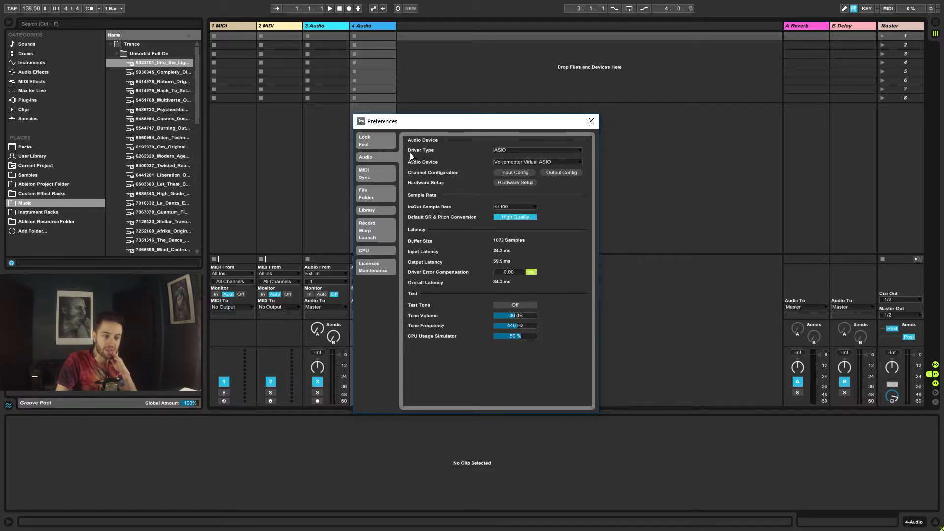
click(511, 151)
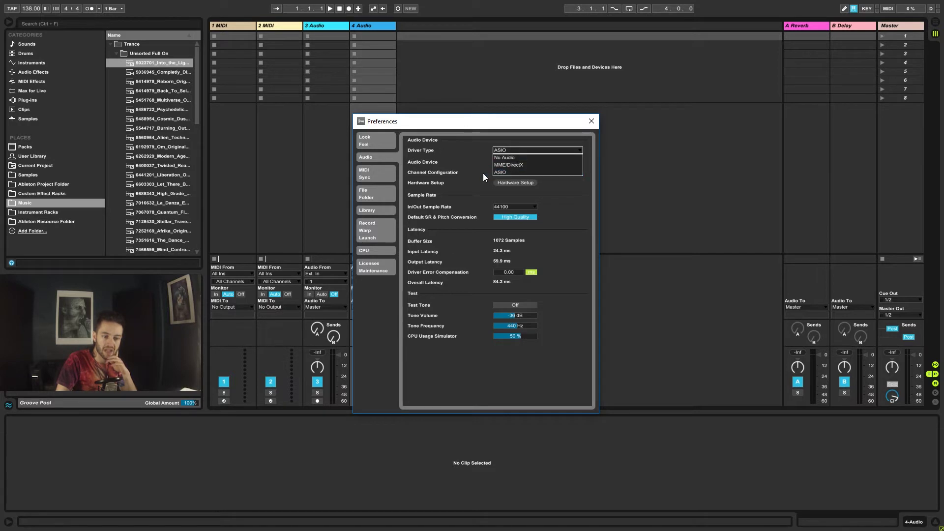
click(434, 161)
click(502, 161)
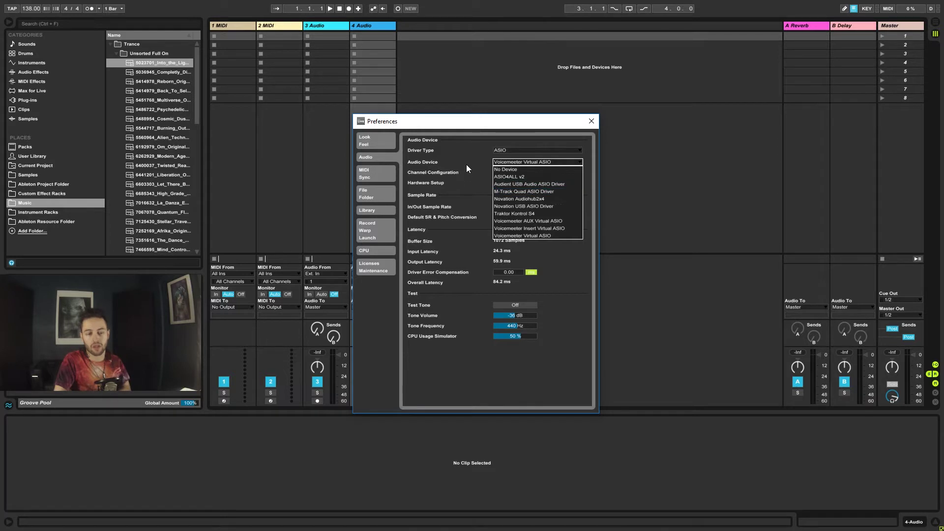
click(507, 162)
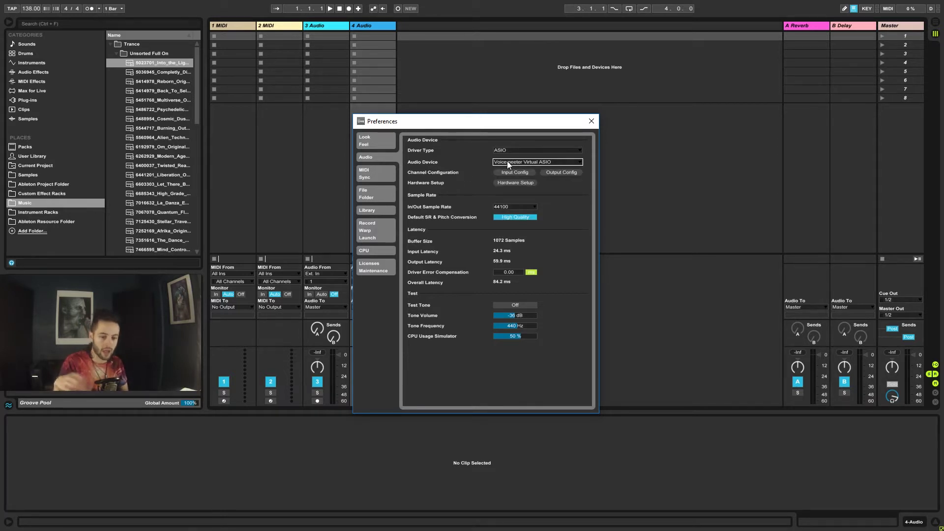
click(506, 160)
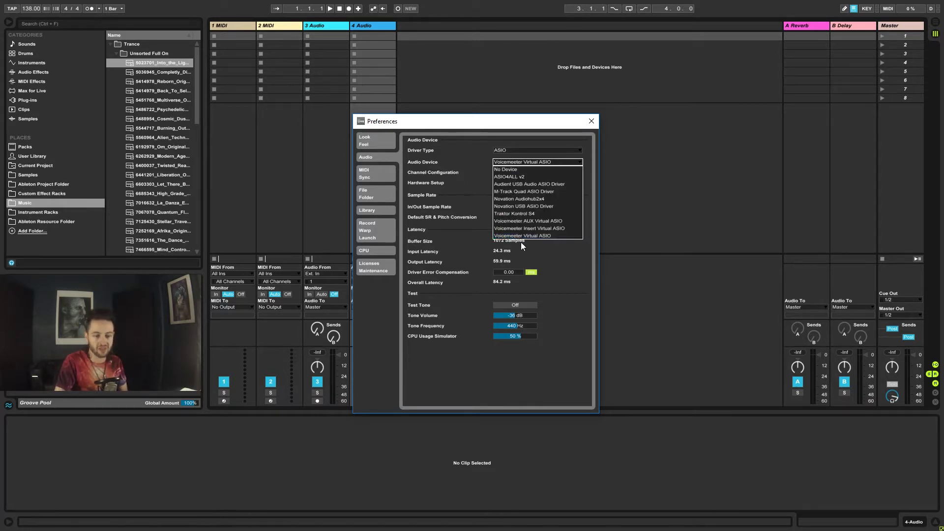
click(454, 192)
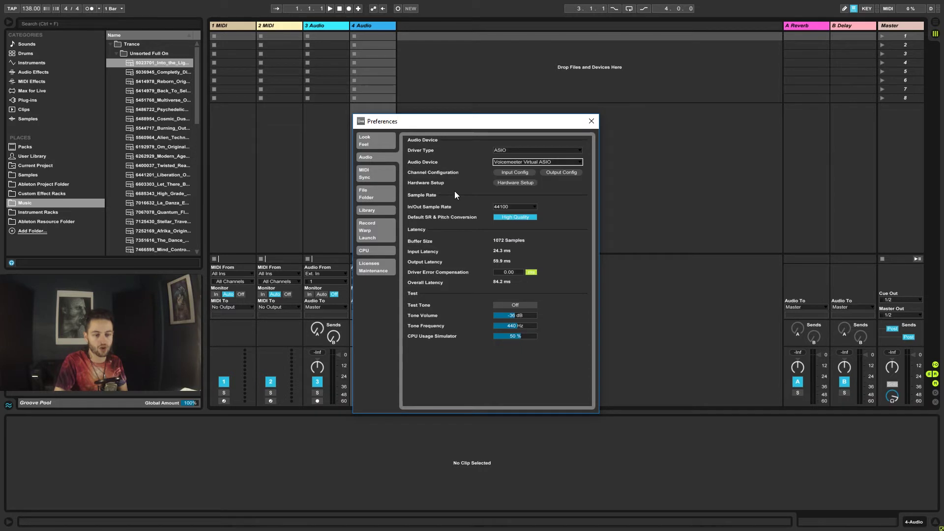
click(509, 161)
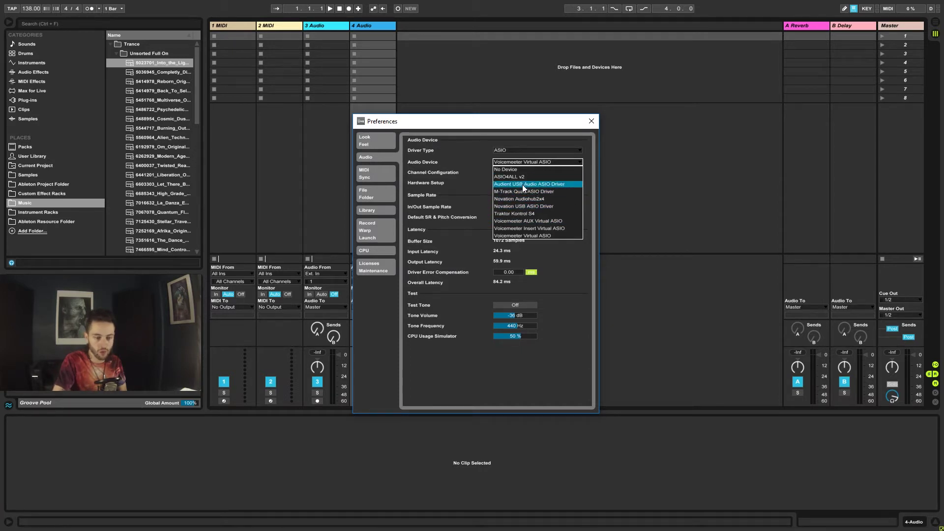
click(442, 180)
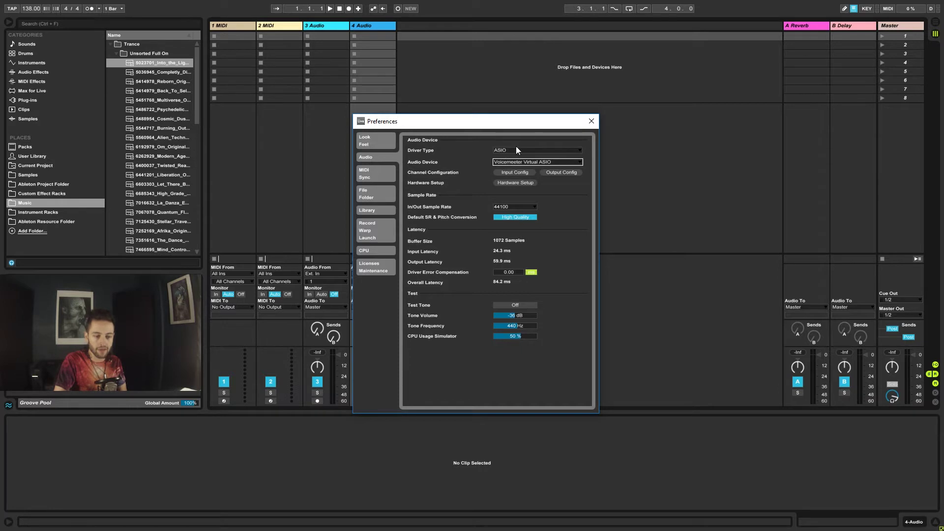
click(515, 304)
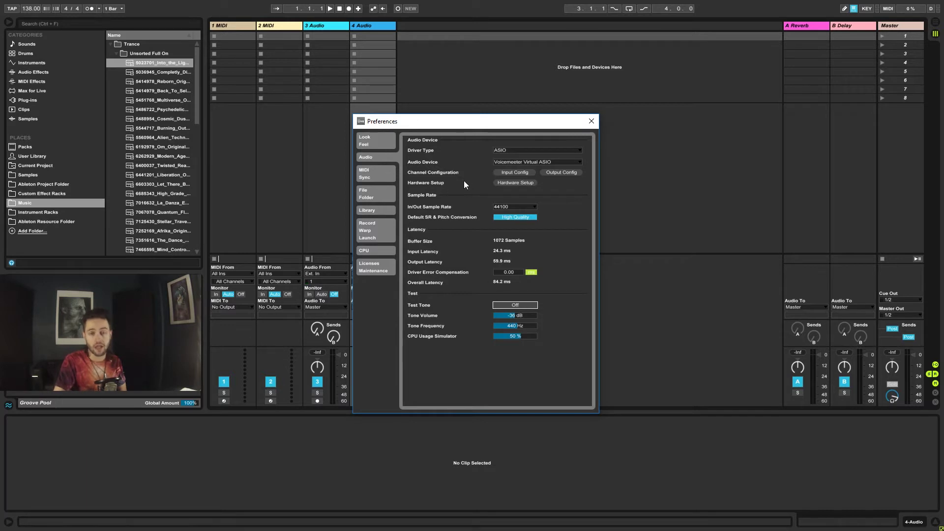
click(524, 149)
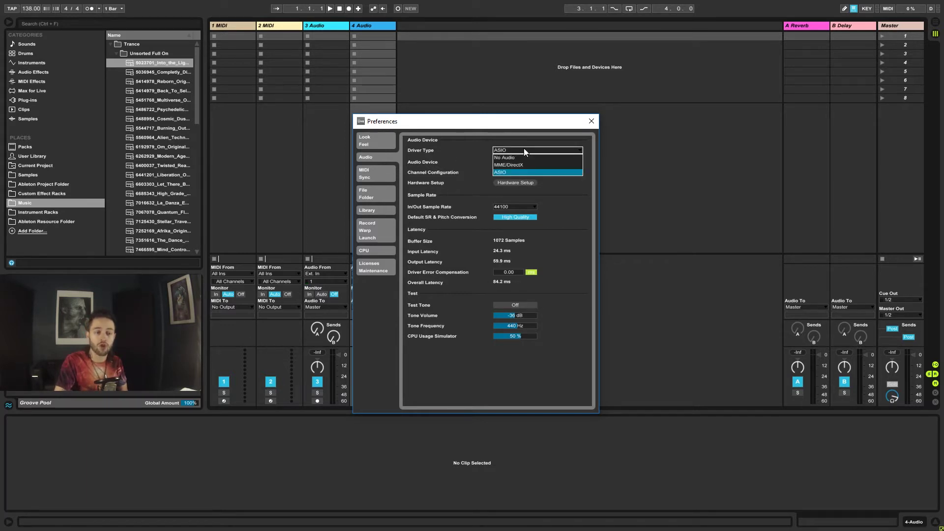
click(430, 160)
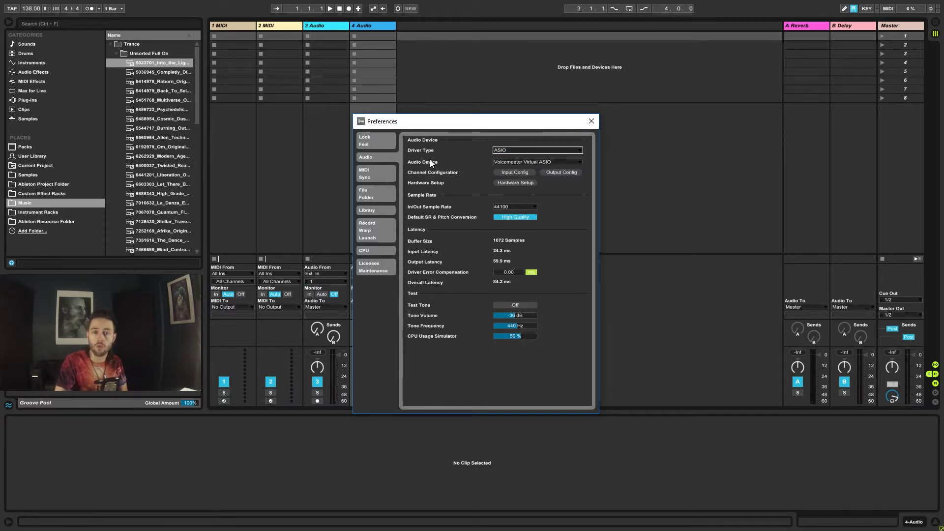
click(503, 161)
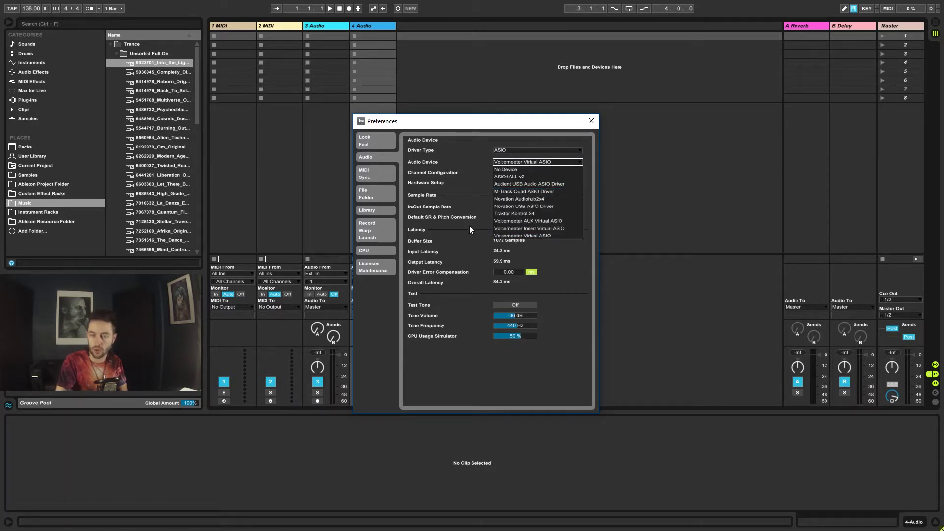
click(454, 199)
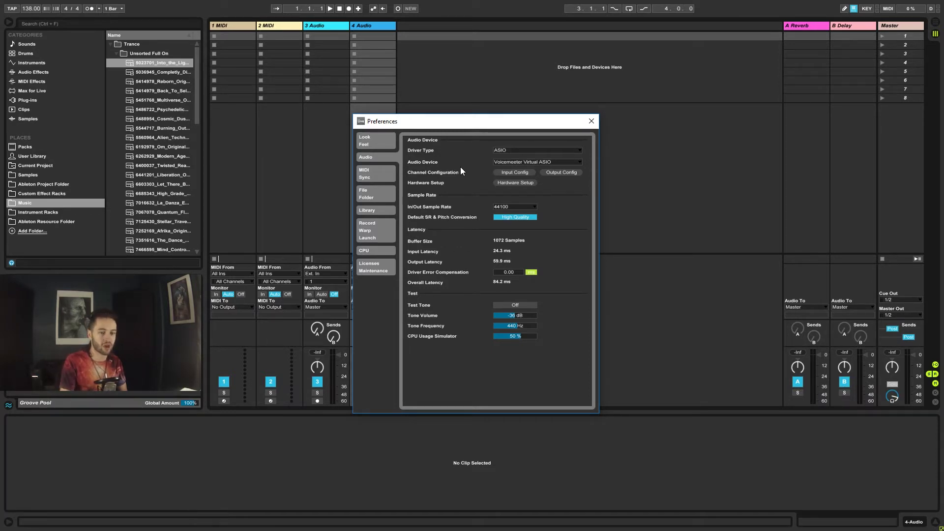
click(512, 152)
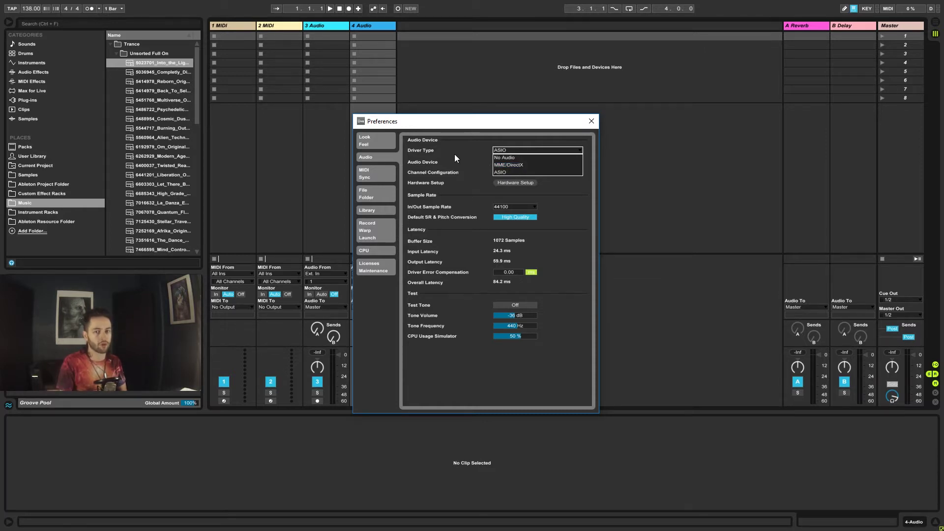
click(512, 173)
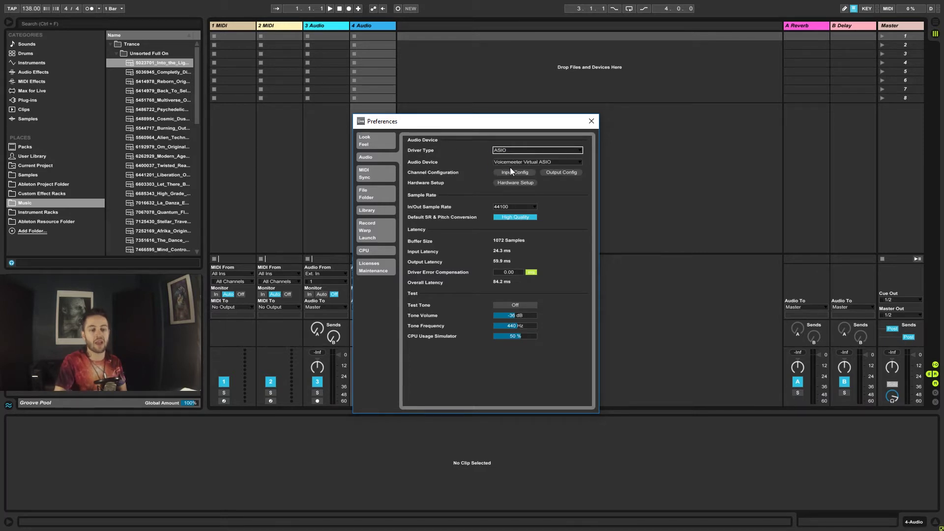
click(518, 161)
click(444, 169)
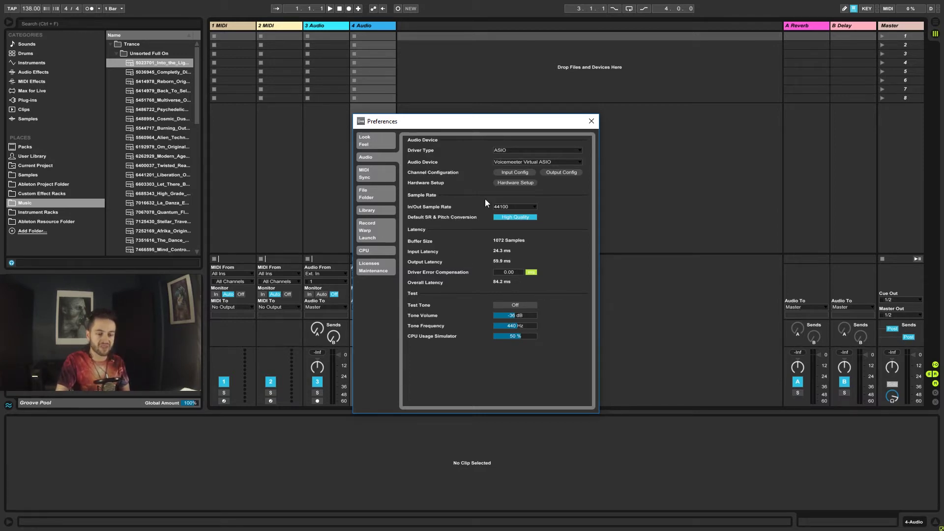
Leave the In/Out sample rate at 44100, then view the MIDI/Sync control surface settings
click(498, 206)
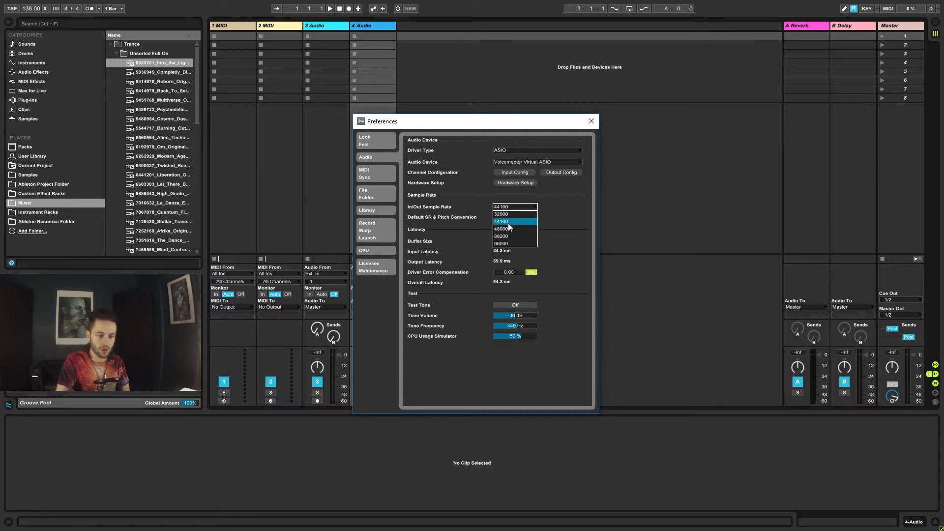
click(454, 210)
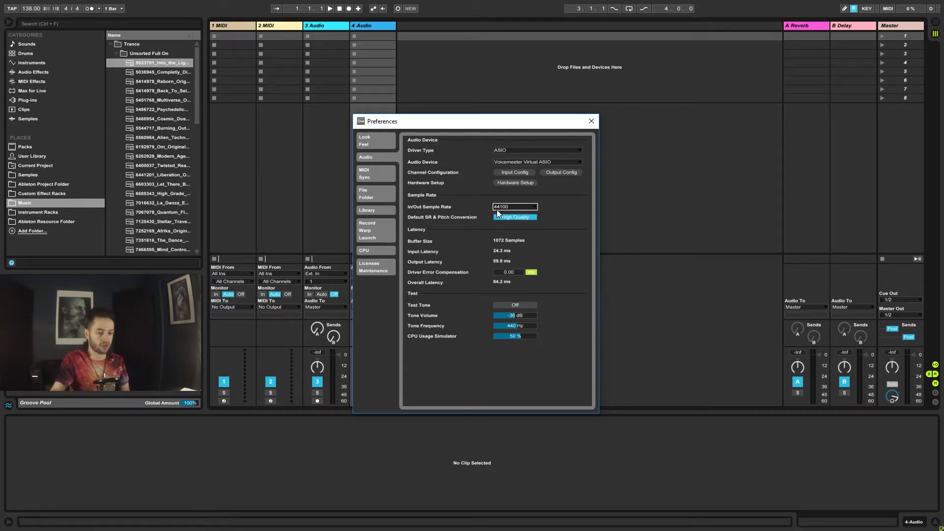
click(499, 210)
click(457, 218)
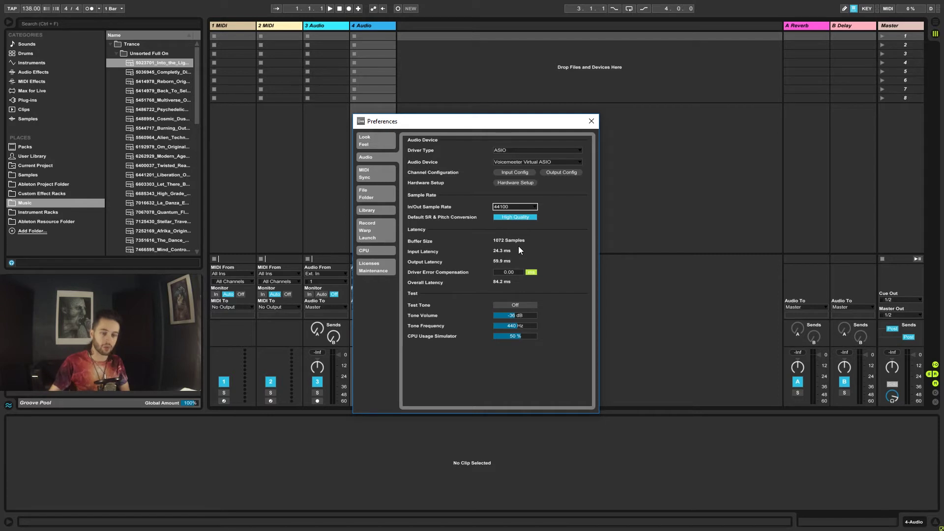
click(386, 178)
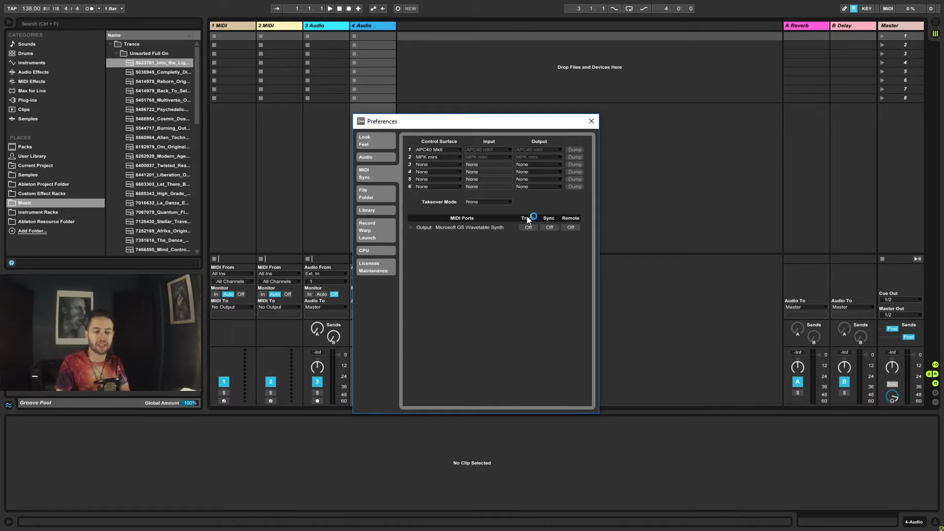
View the File/Folder page, then the Library page with Collect Files on Export set to Always
click(375, 199)
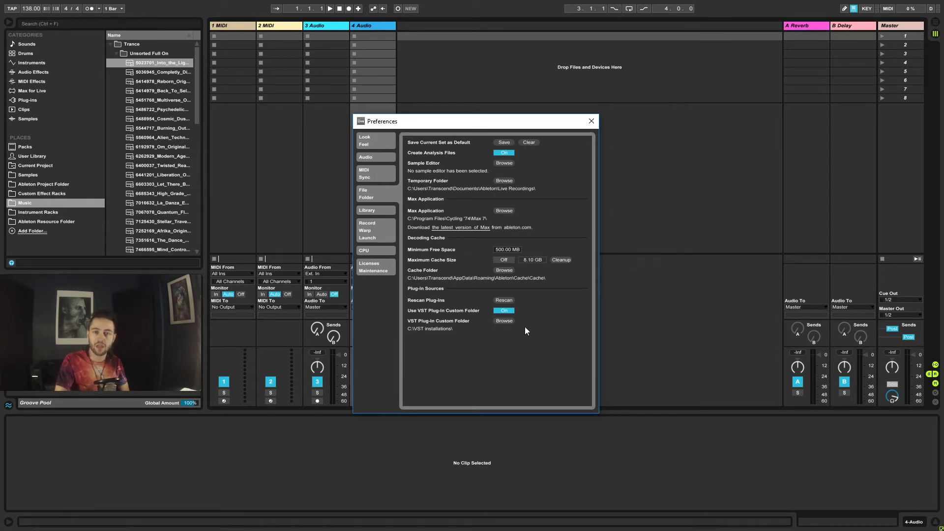
click(388, 210)
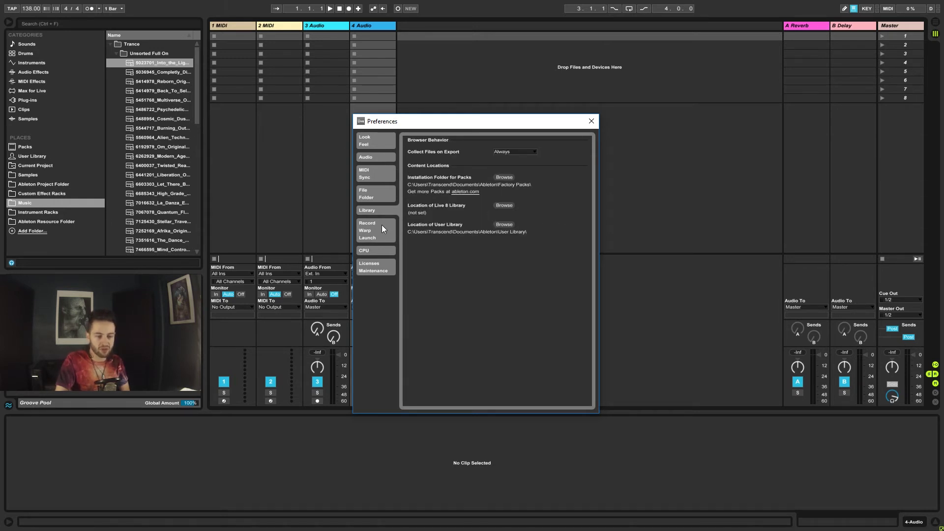
click(376, 224)
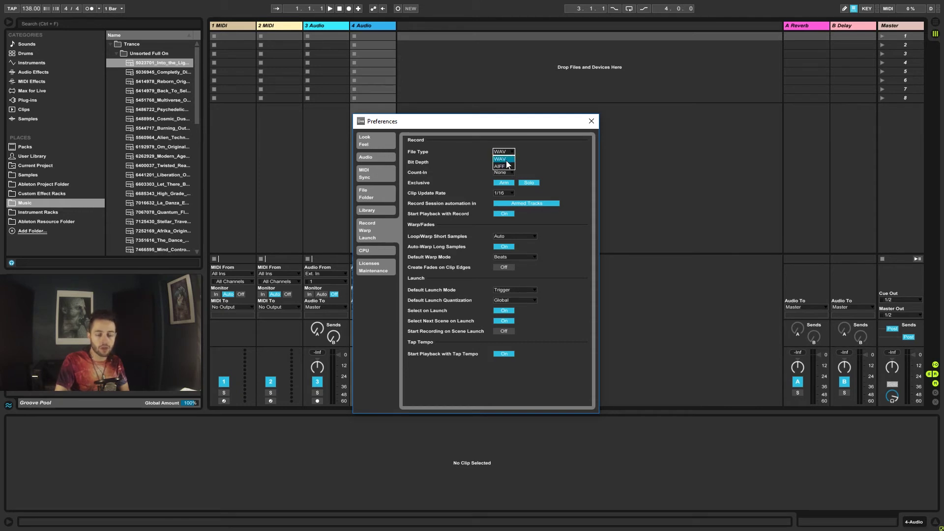
click(499, 159)
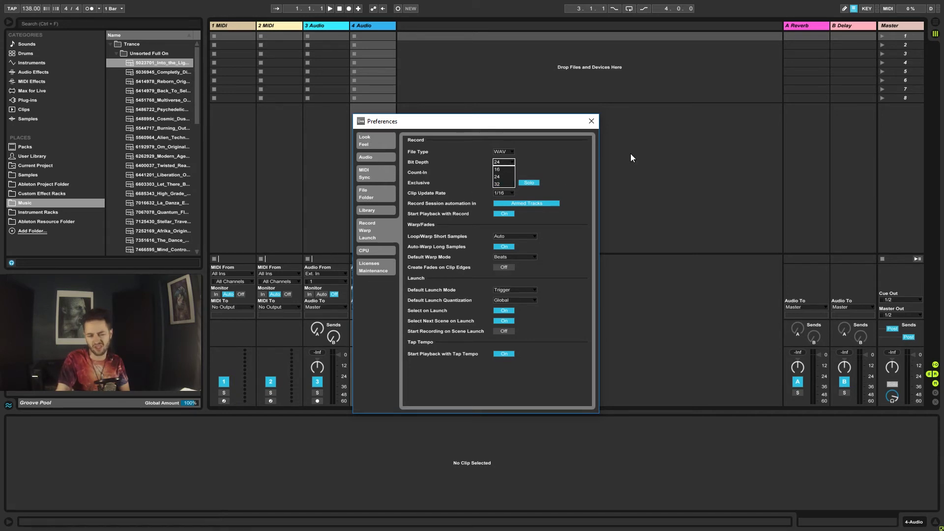
click(533, 163)
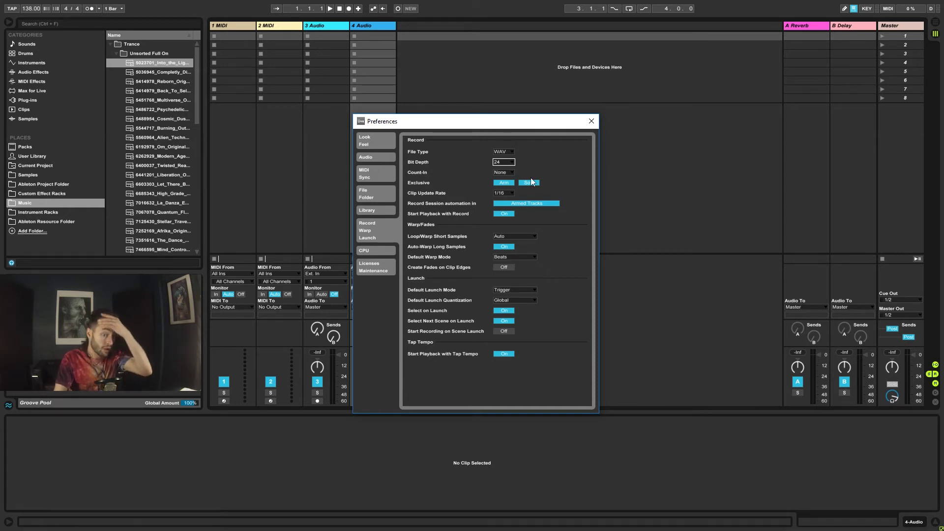
click(509, 173)
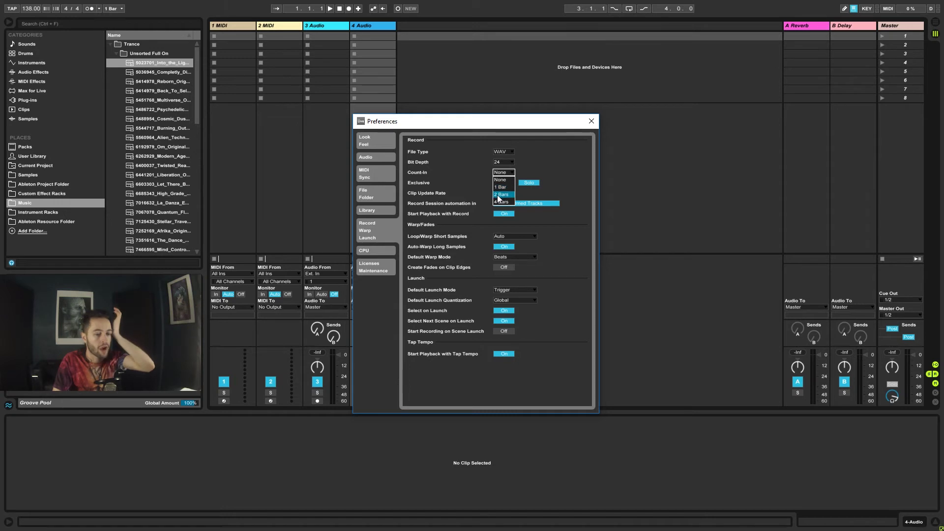
click(536, 161)
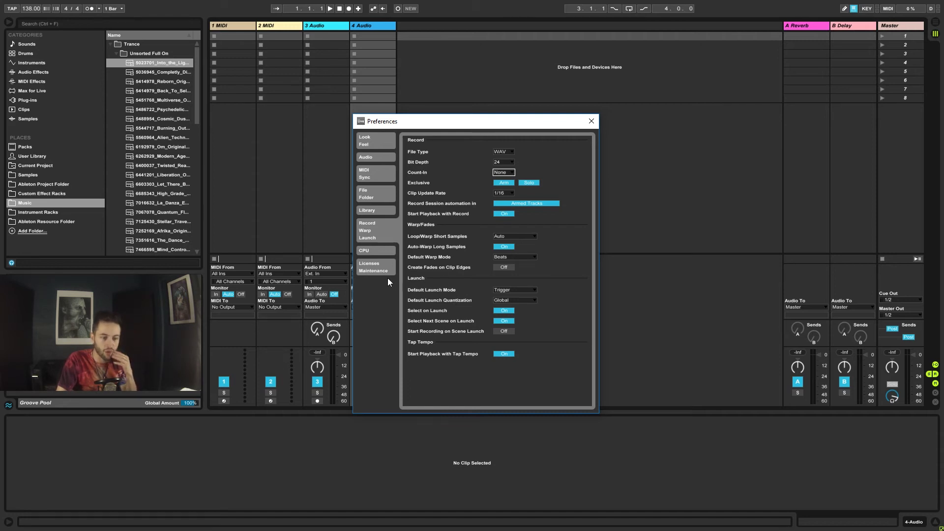
click(367, 252)
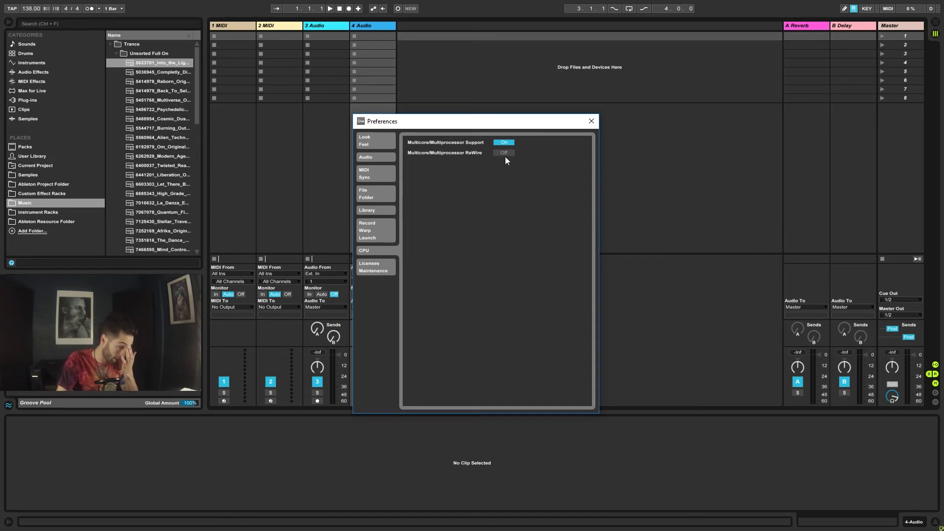
Go from the Audio page to Look/Feel and check the Language list, keeping US-English
click(382, 158)
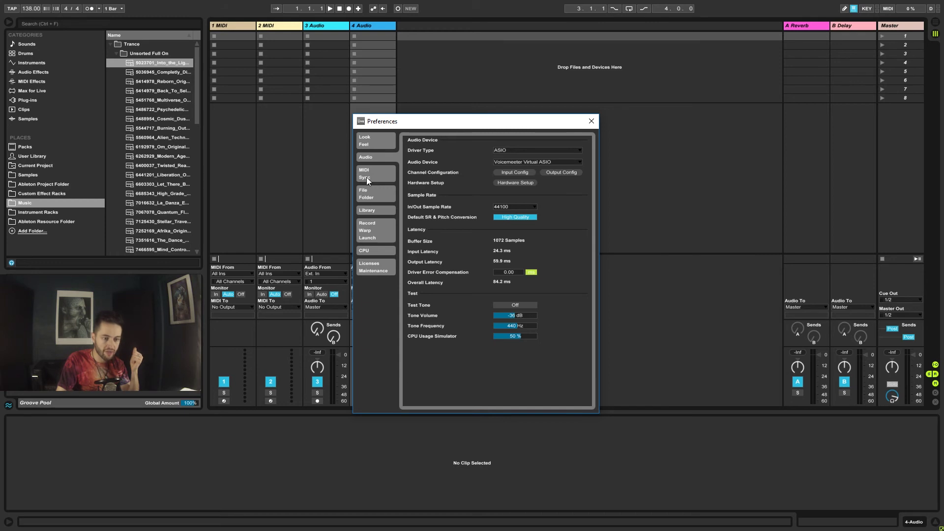
click(368, 141)
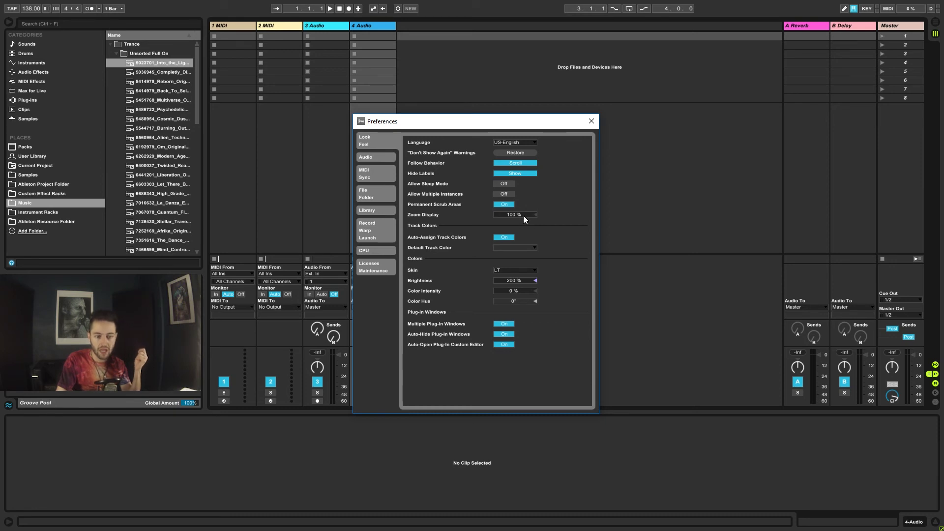
click(532, 142)
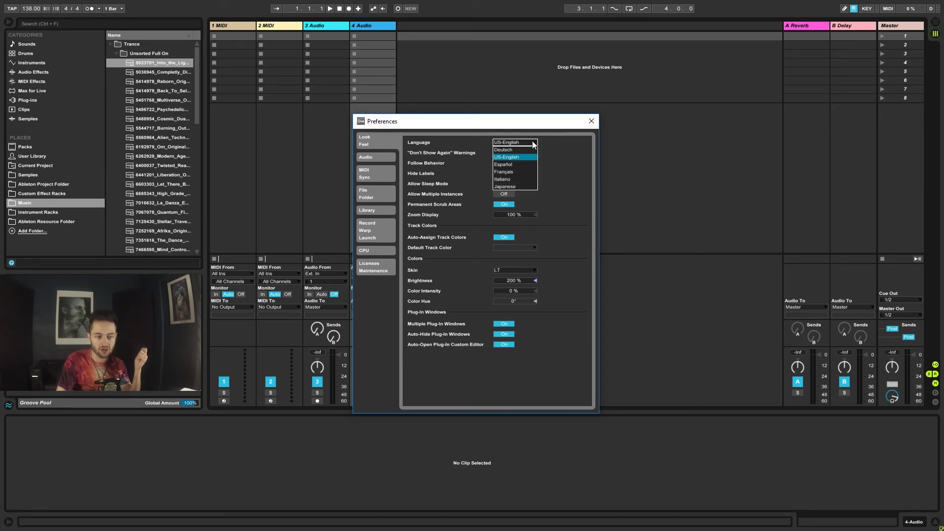
click(576, 155)
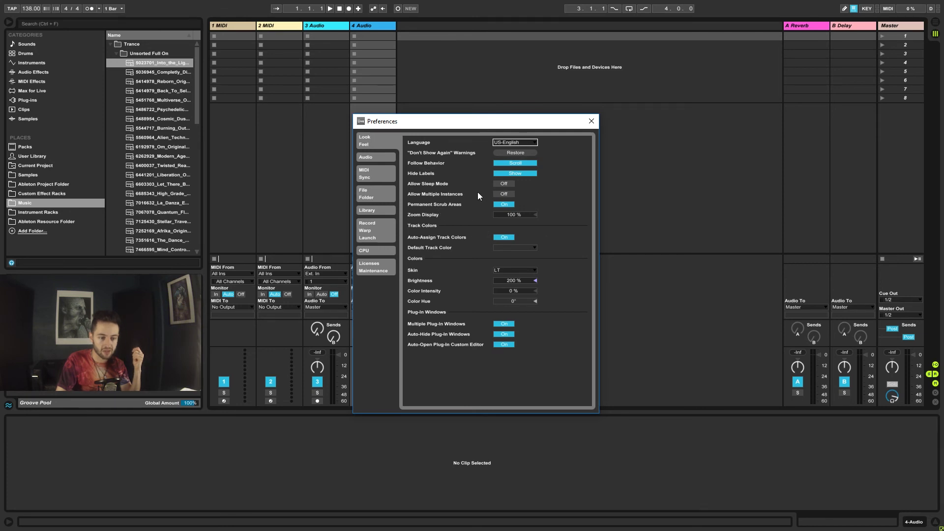
click(520, 217)
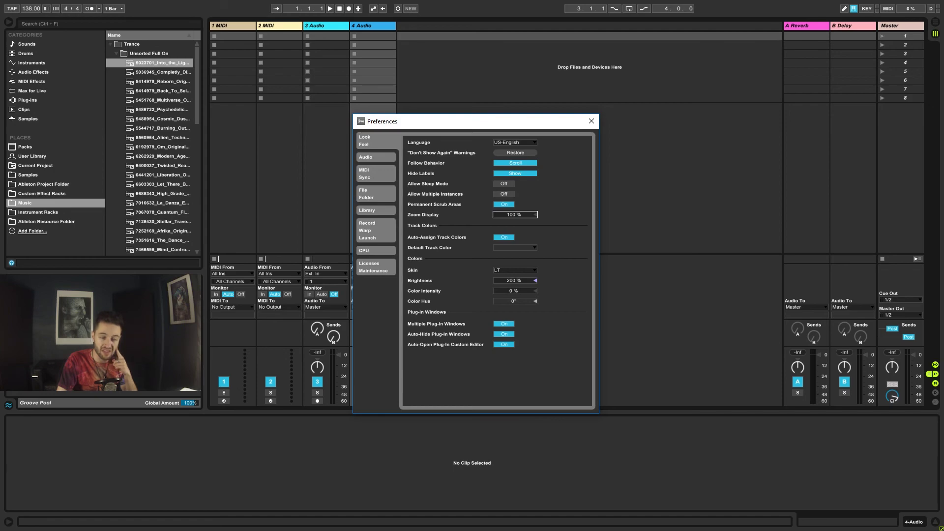
key(Up)
key(Up)
key(Up)
key(Up)
key(Down)
key(Down)
key(Down)
key(Down)
key(Down)
key(Down)
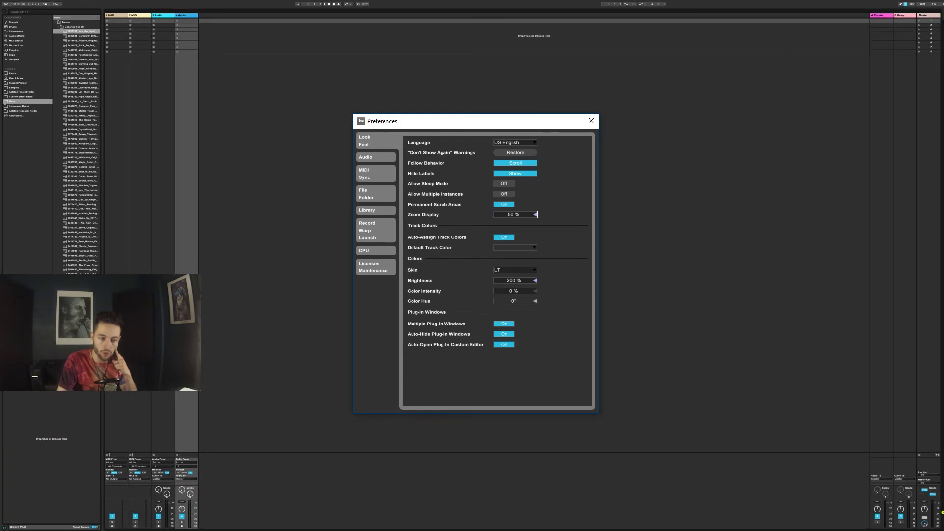
key(Up)
key(Up)
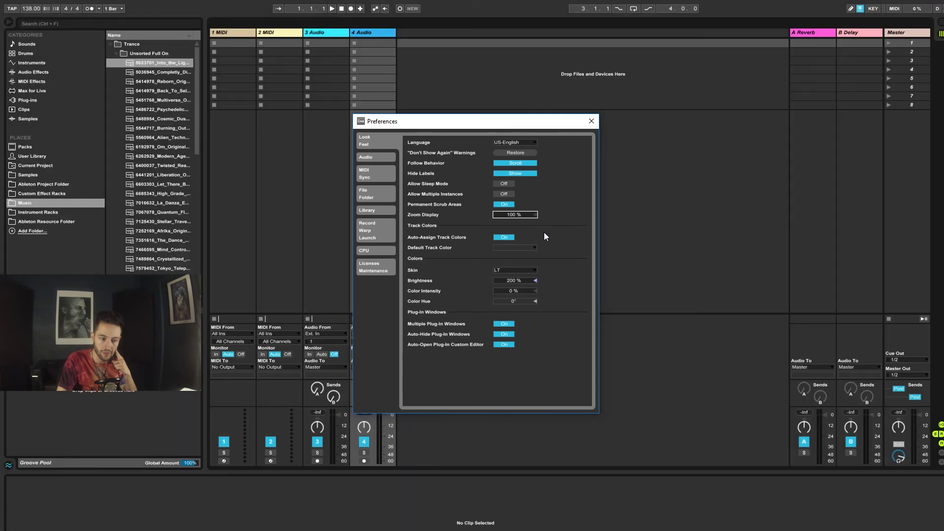
click(511, 274)
click(509, 277)
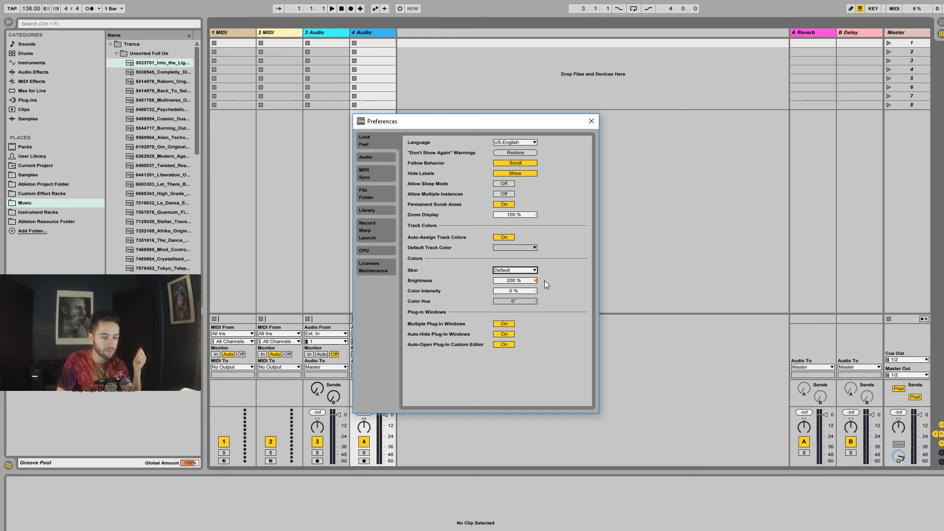
click(521, 274)
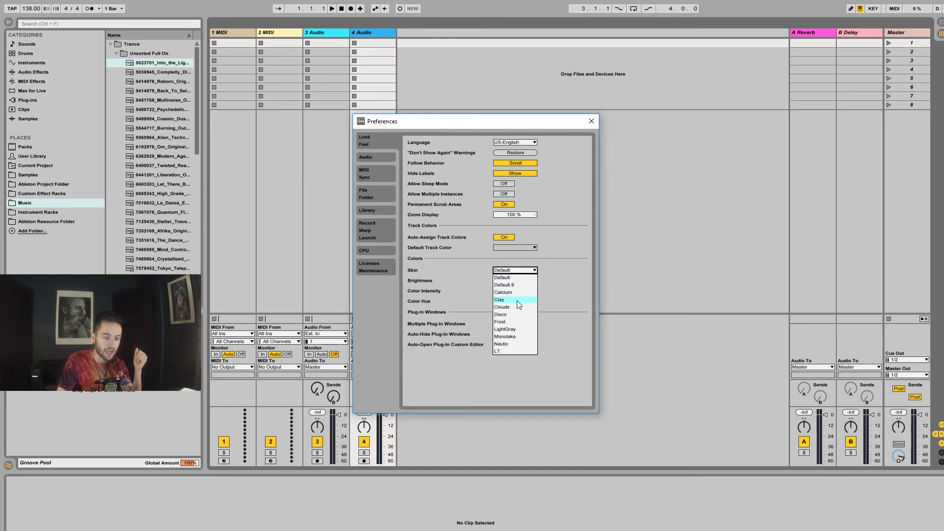
click(501, 315)
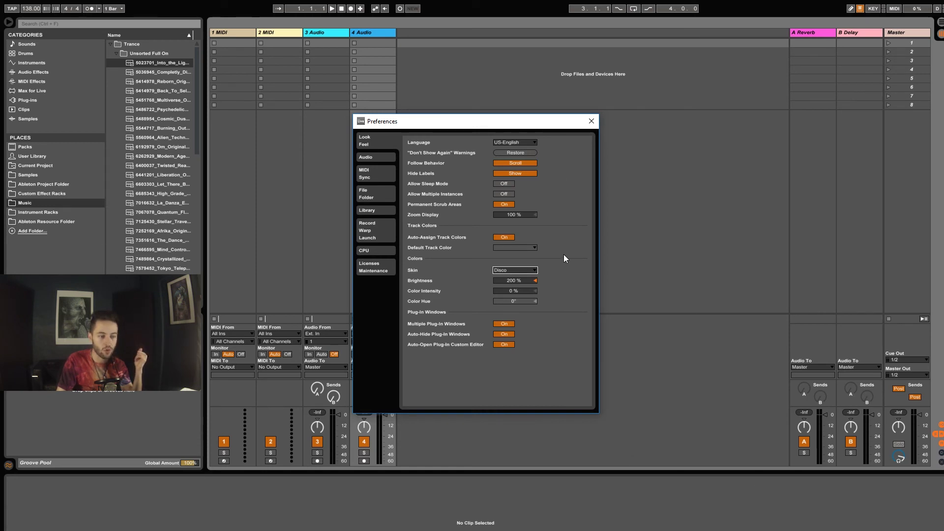
click(506, 270)
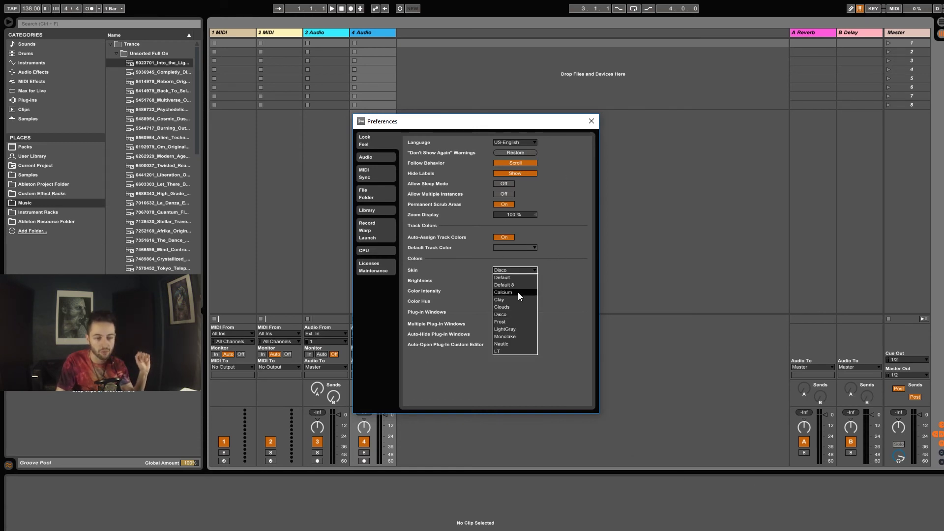
click(501, 351)
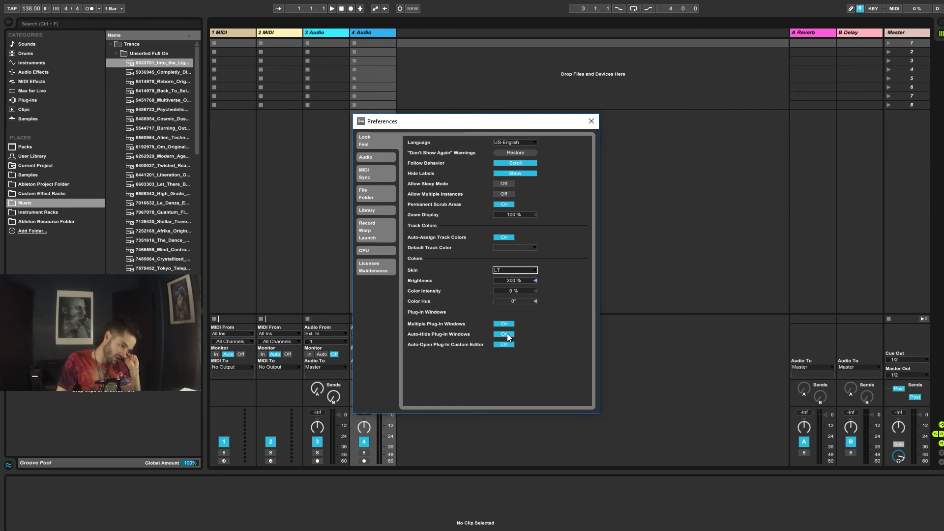
click(525, 279)
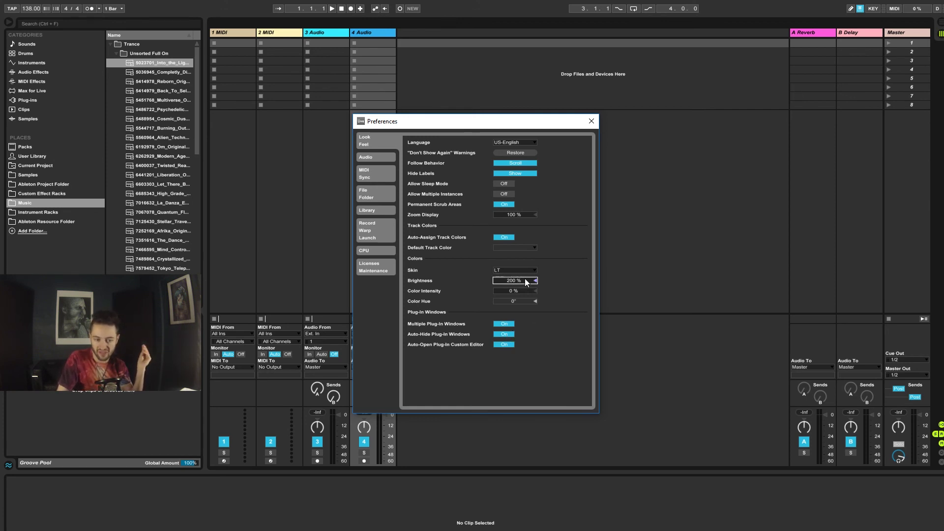
drag(525, 282, 528, 281)
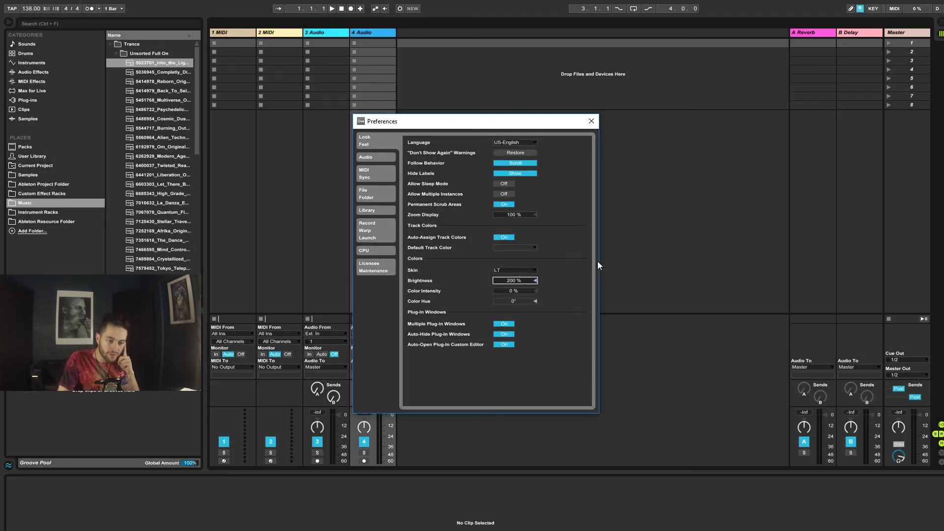
click(524, 291)
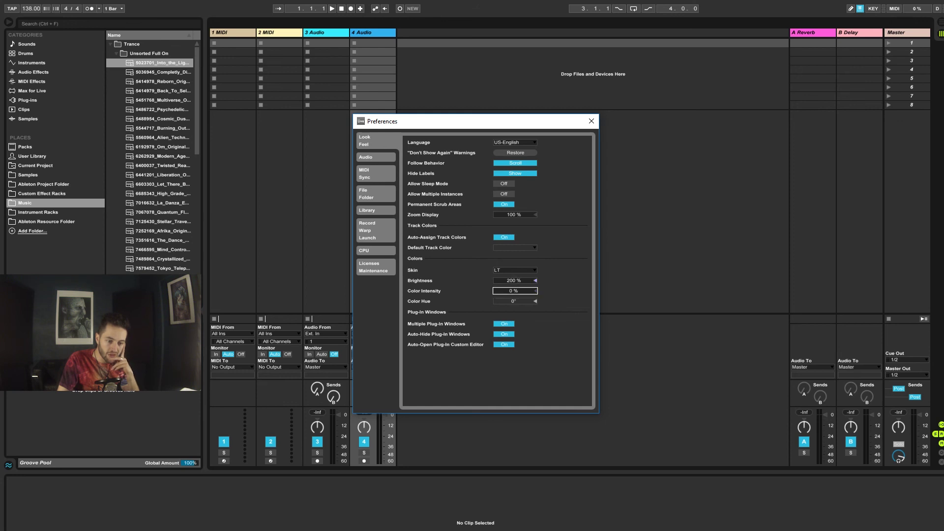
click(560, 278)
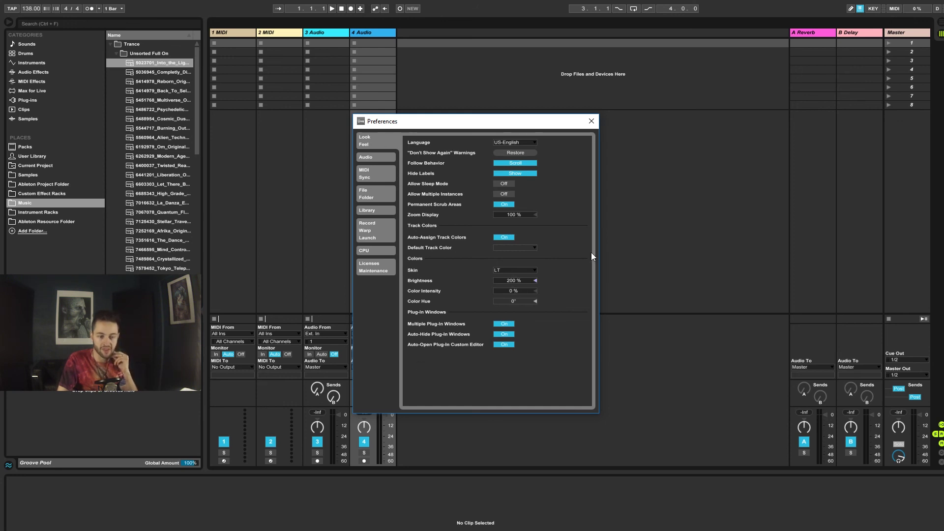